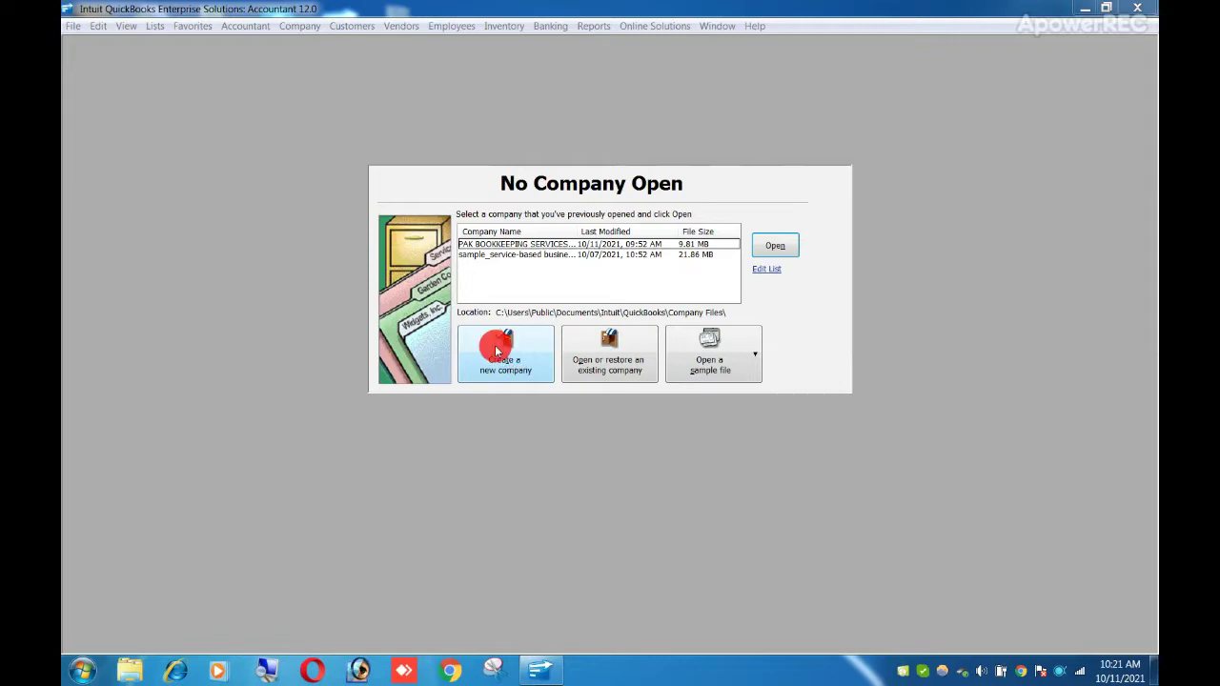
- Open the File menu from the No Company Open window
{"action": "left_click", "coordinate": [73, 26]}
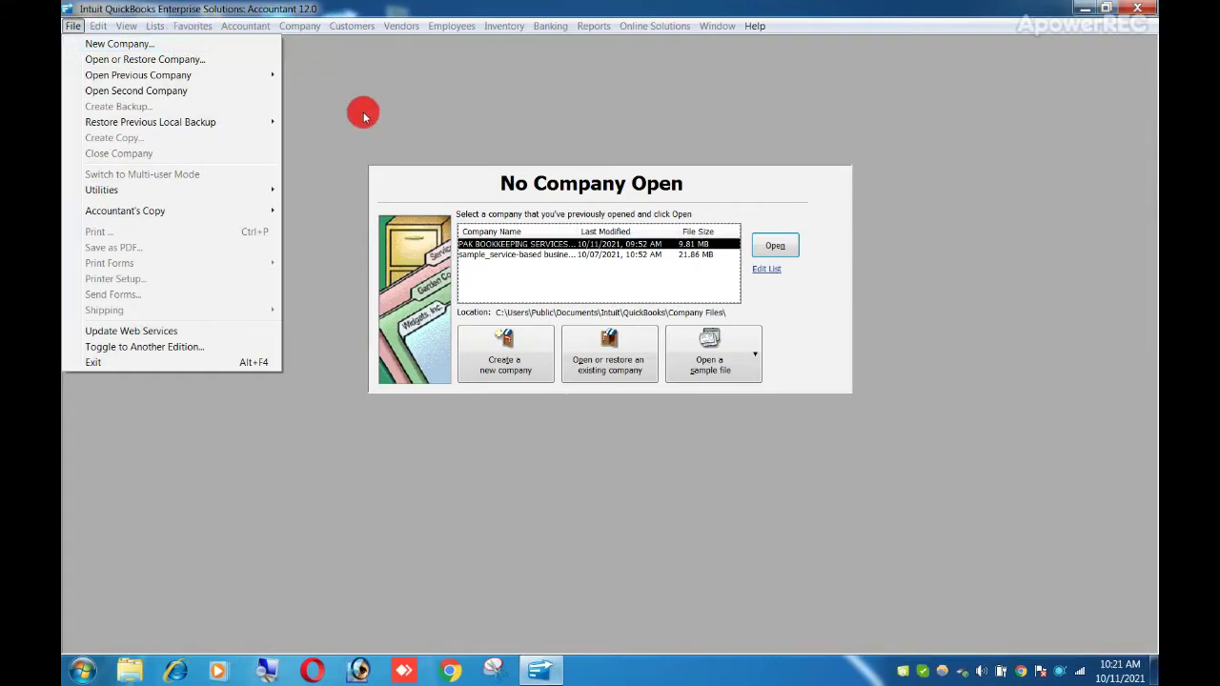
- Start a new company with Express Start and paste in the name PAK BOOKKEEPING SERVICES 2
{"action": "left_click", "coordinate": [532, 359]}
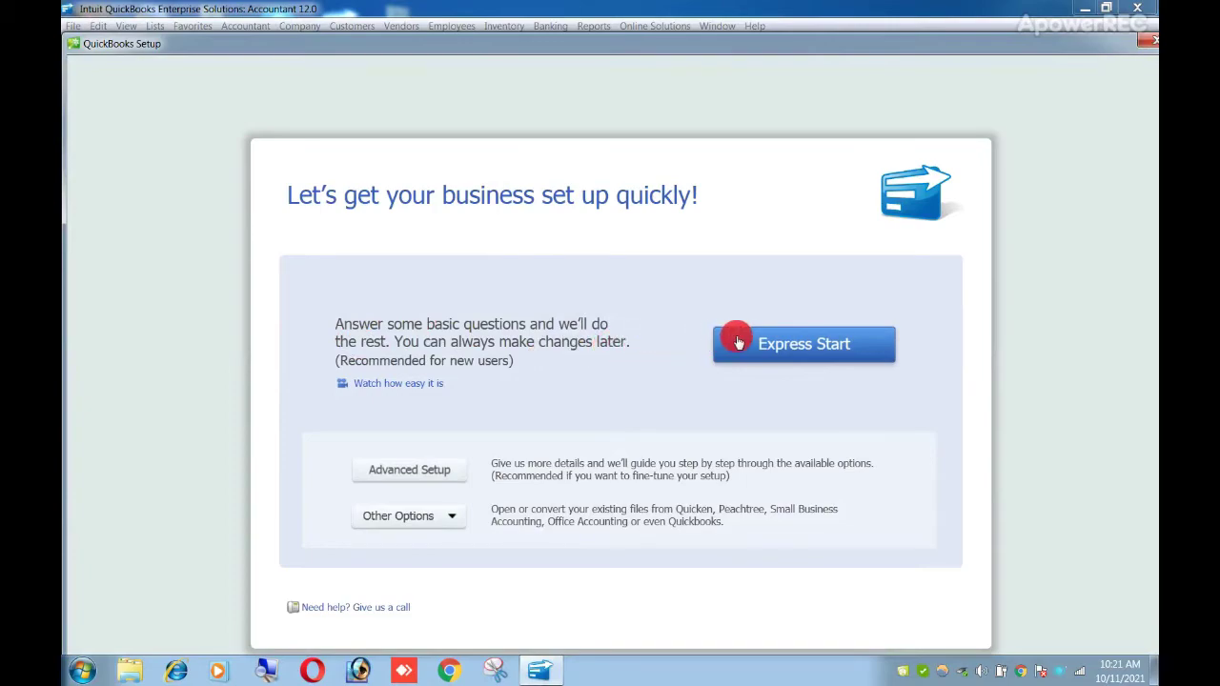
{"action": "left_click", "coordinate": [772, 345]}
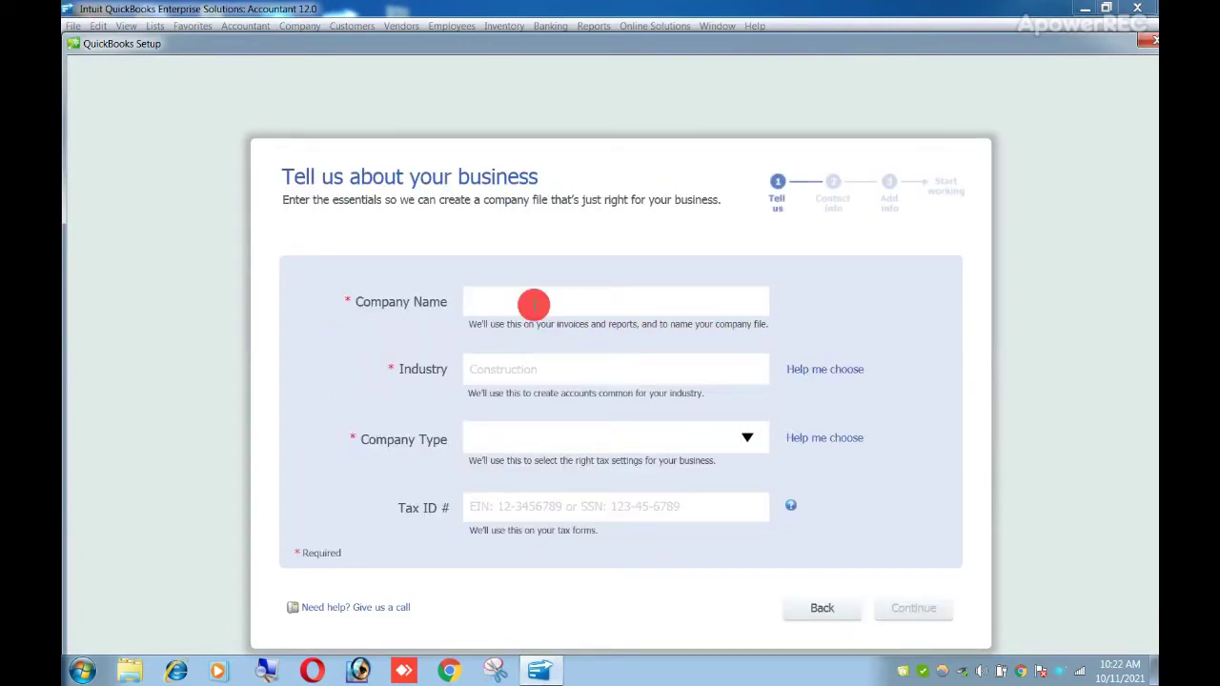
{"action": "type", "text": "PAK BOOKKEEPING SERVICES 2"}
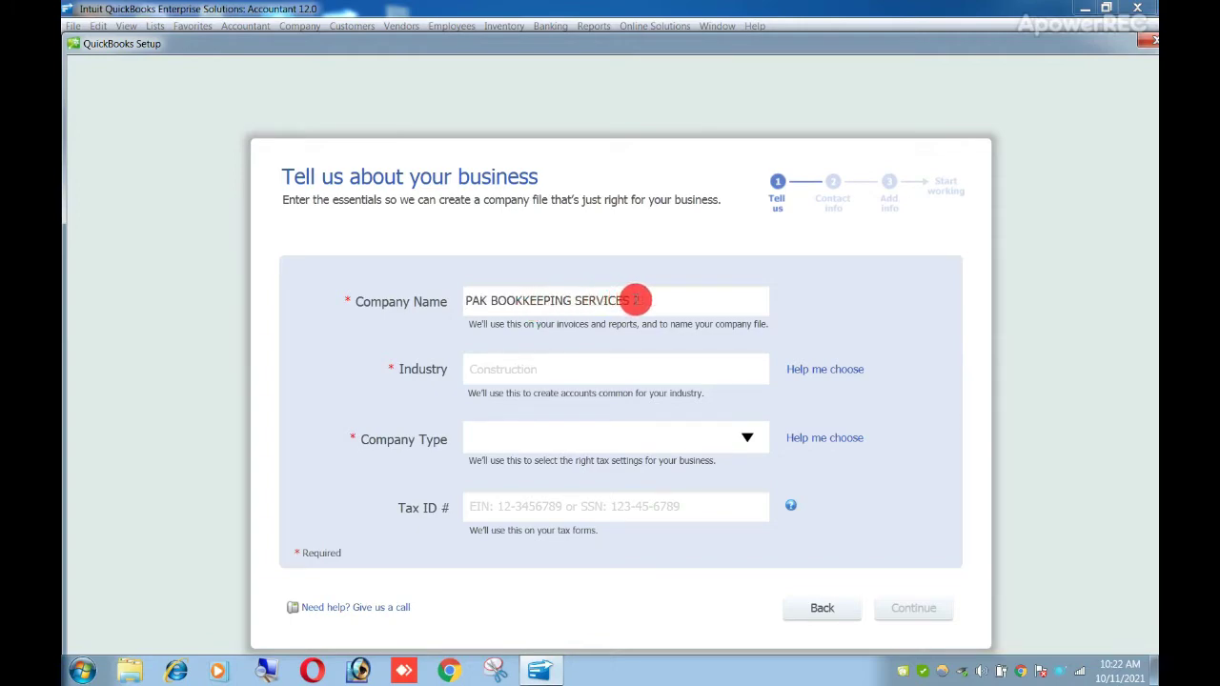
{"action": "double_click", "coordinate": [635, 300]}
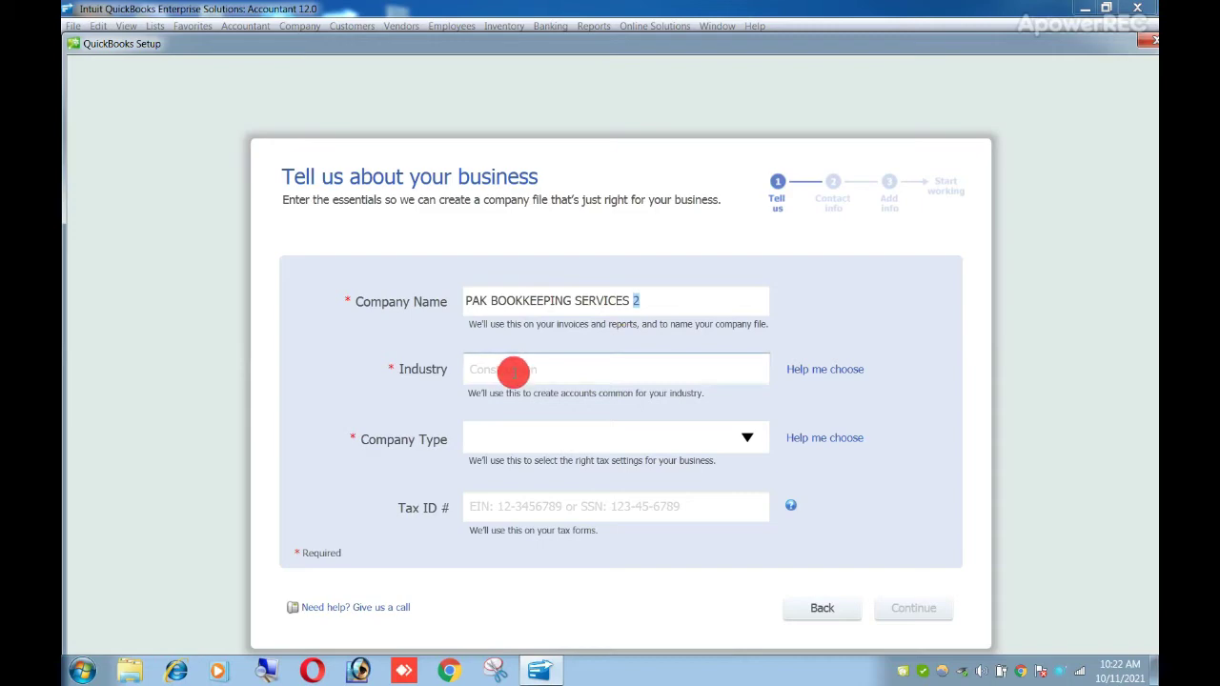
{"action": "double_click", "coordinate": [566, 291]}
{"action": "double_click", "coordinate": [566, 287]}
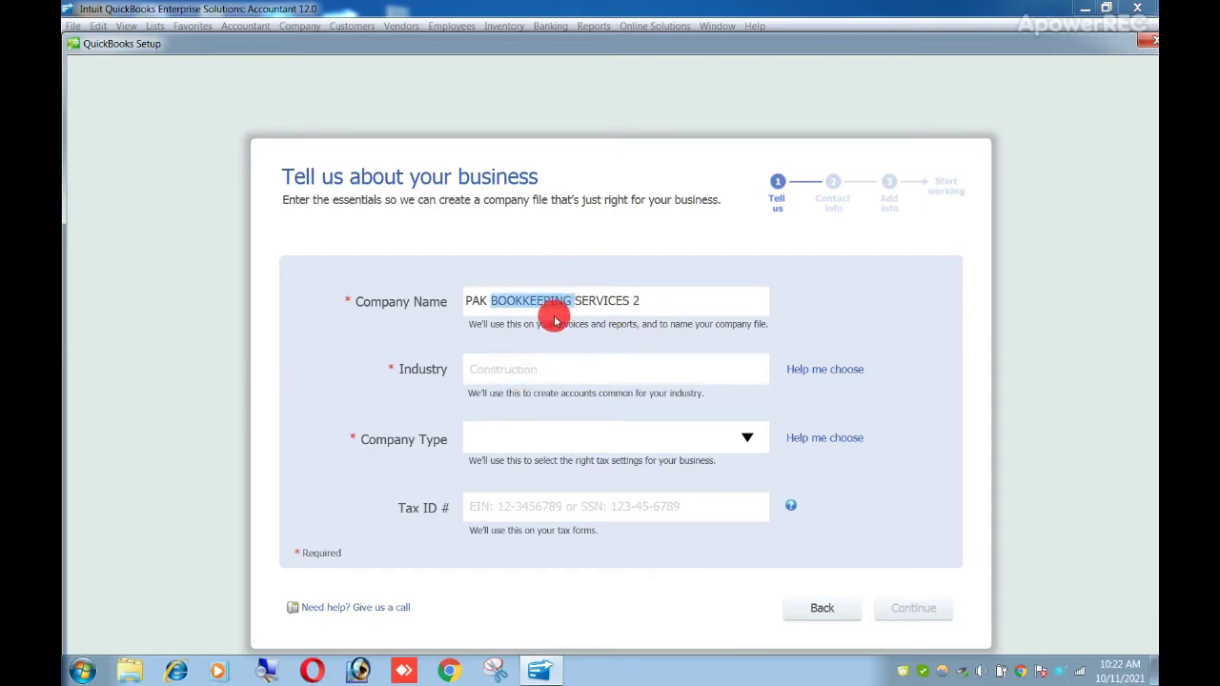
{"action": "left_click", "coordinate": [513, 370]}
{"action": "left_click", "coordinate": [515, 369]}
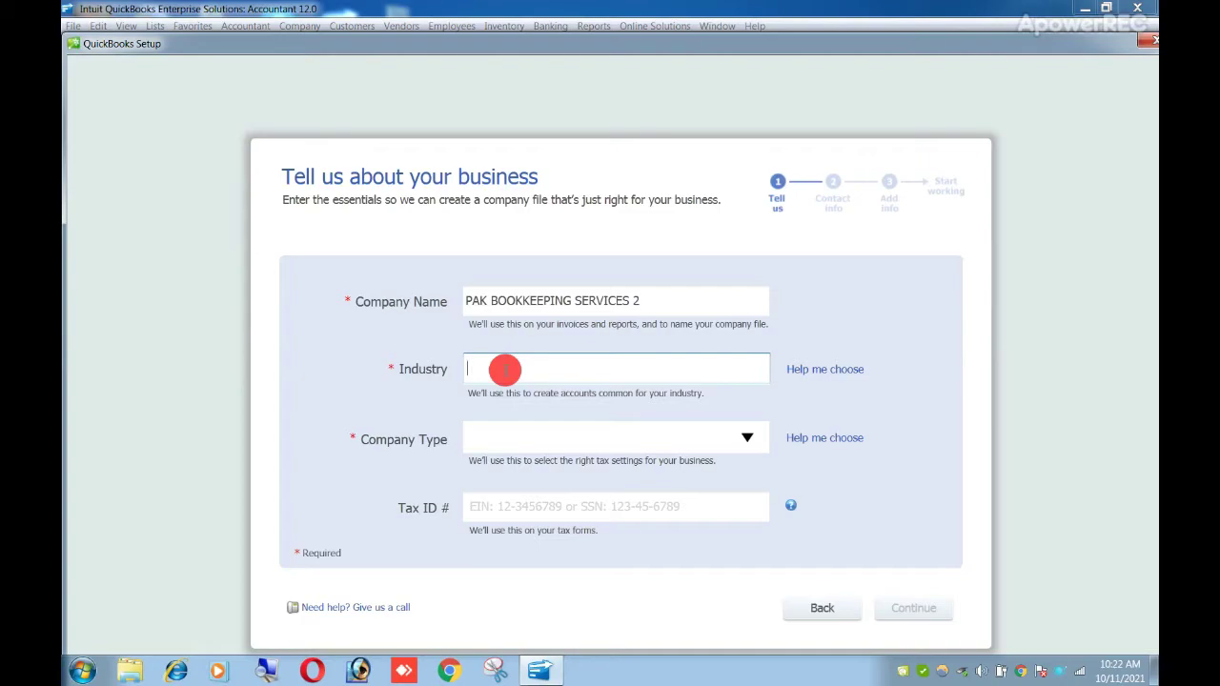
- Type SER in Industry and choose Legal Services from the suggestions
{"action": "type", "text": "SERVICE"}
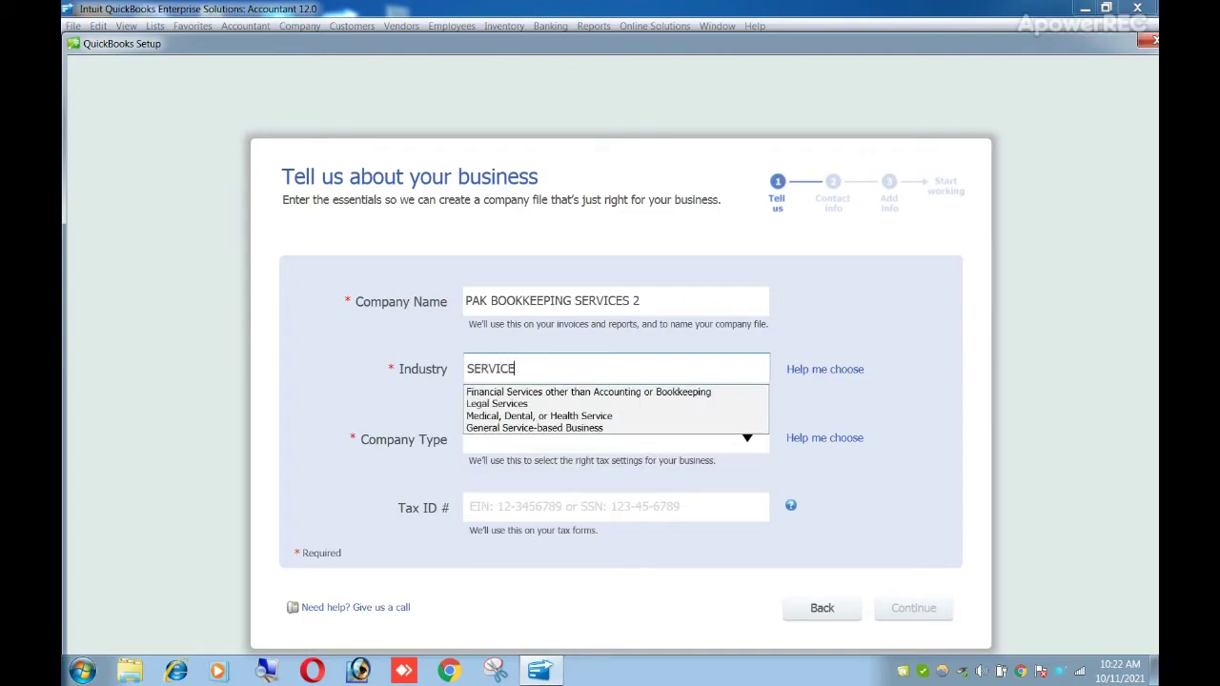
{"action": "left_click", "coordinate": [529, 404]}
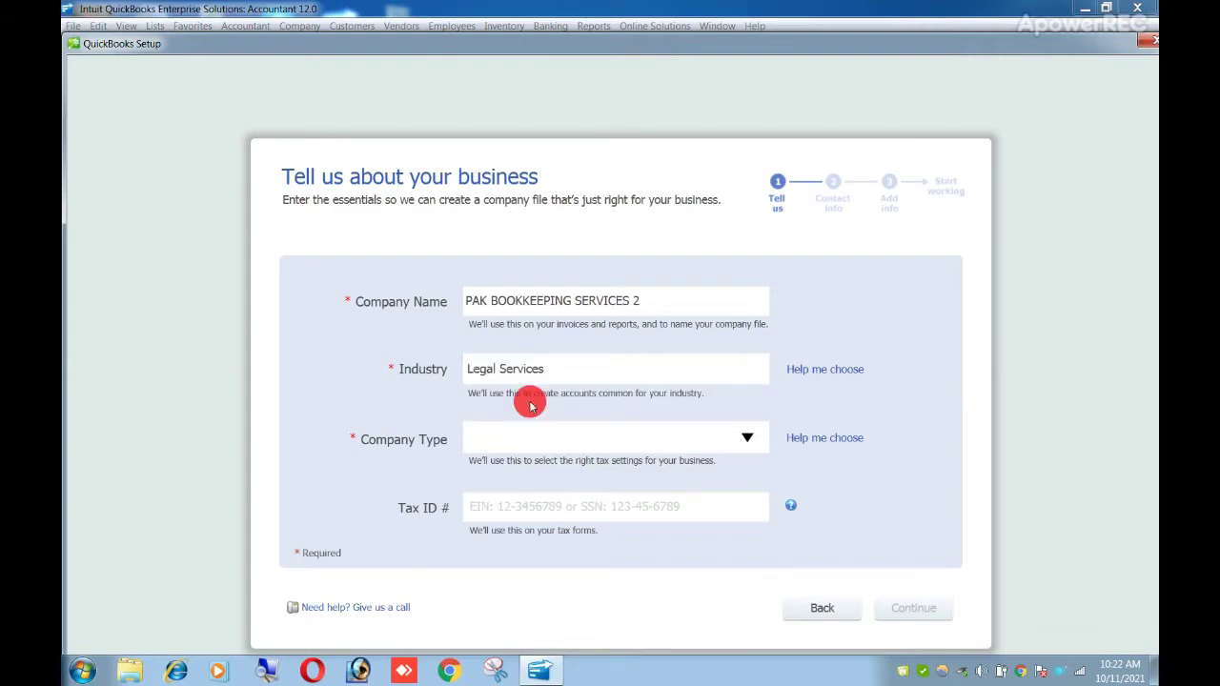
{"action": "double_click", "coordinate": [572, 367]}
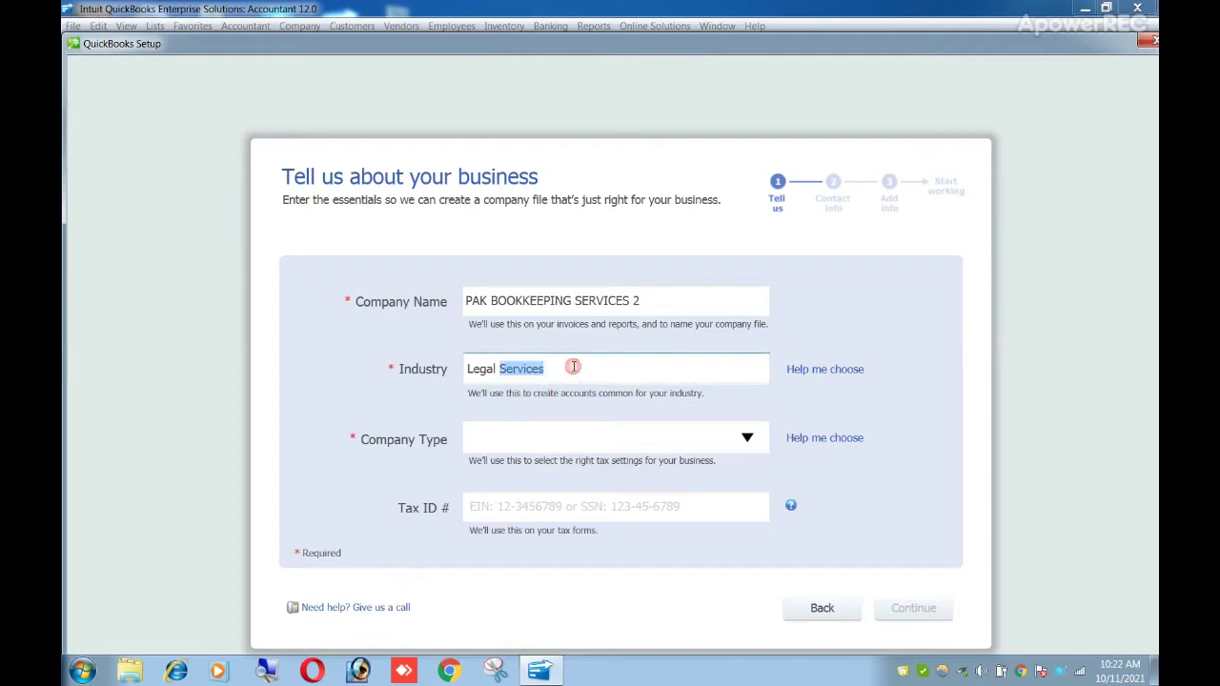
{"action": "left_click", "coordinate": [573, 366]}
{"action": "left_click_drag", "start_coordinate": [585, 366], "coordinate": [502, 420]}
{"action": "left_click", "coordinate": [515, 433]}
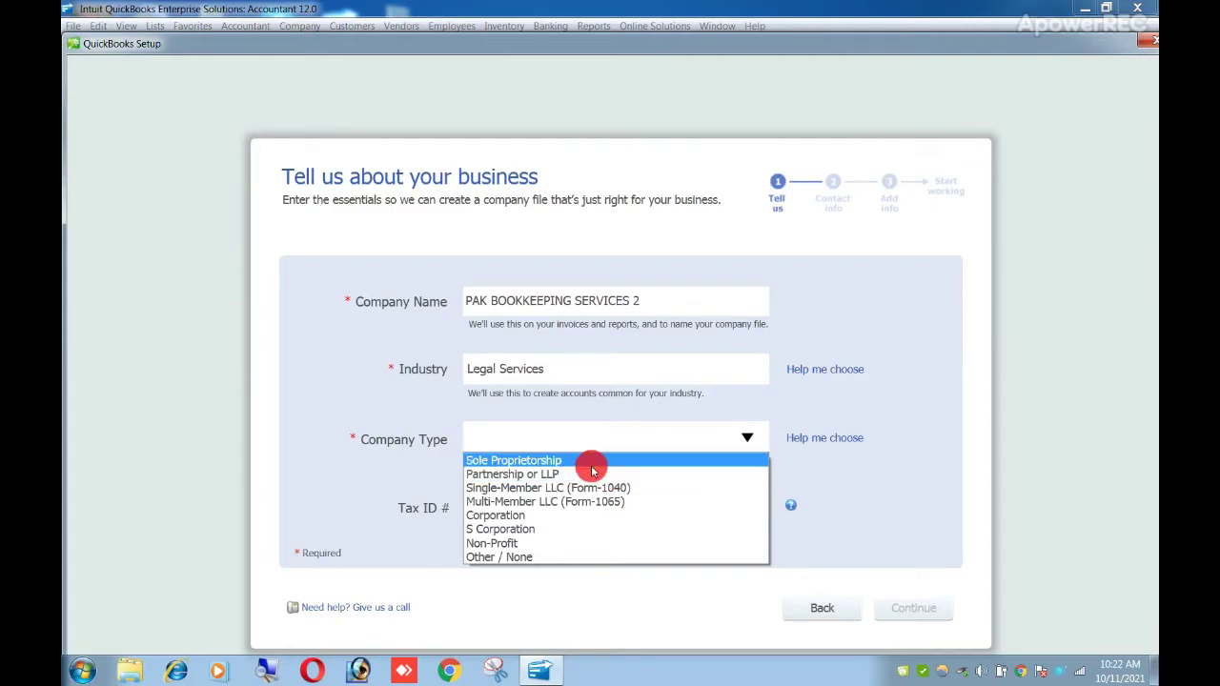
- Set the company type to Sole Proprietorship
{"action": "left_click", "coordinate": [530, 444]}
{"action": "left_click", "coordinate": [525, 448]}
{"action": "left_click", "coordinate": [517, 462]}
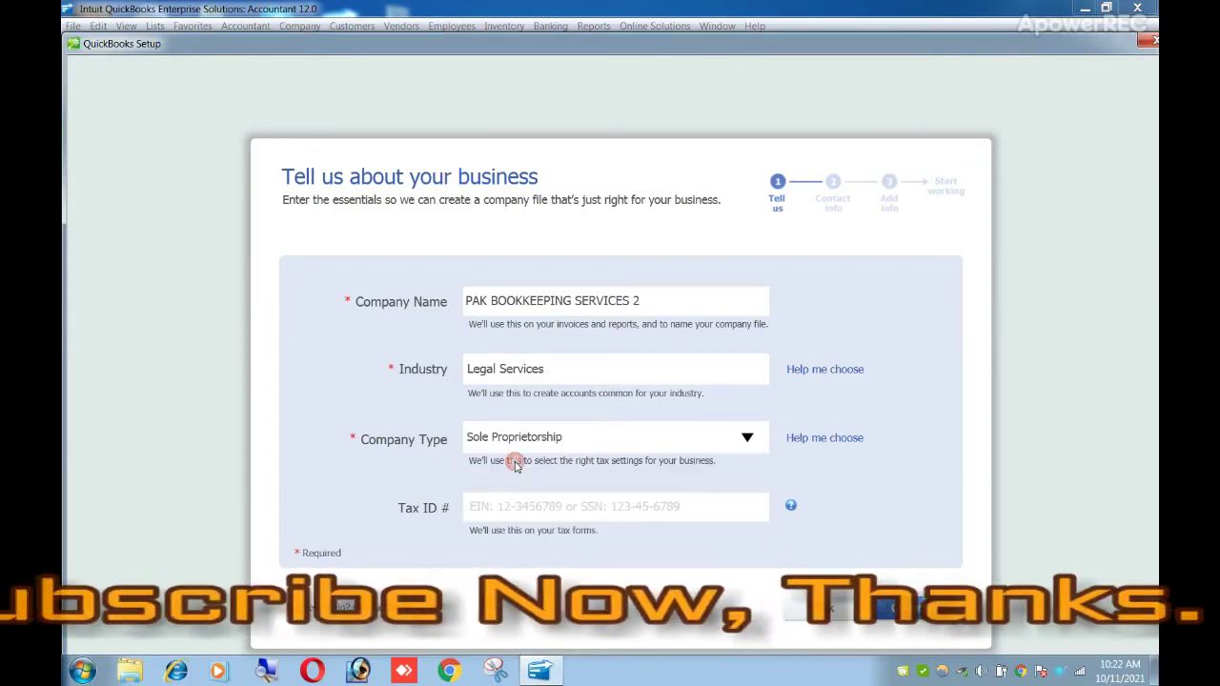
- Enter the company's tax ID and continue to the contact information page
{"action": "left_click", "coordinate": [504, 507]}
{"action": "left_click", "coordinate": [504, 507]}
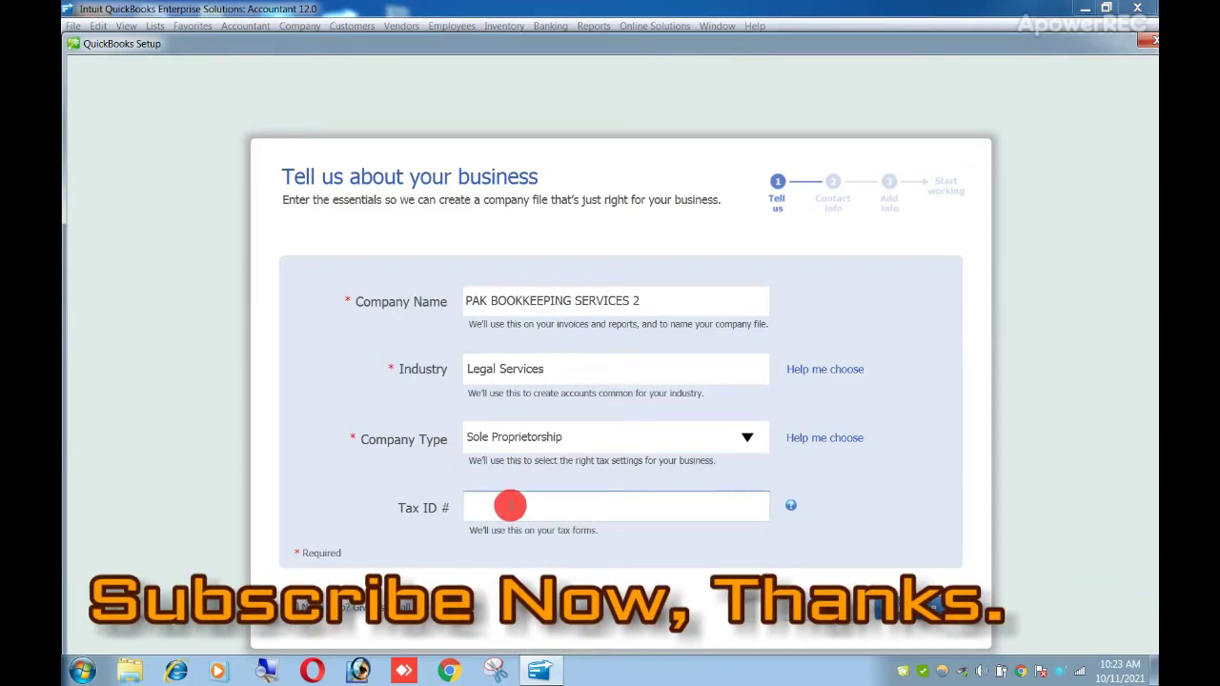
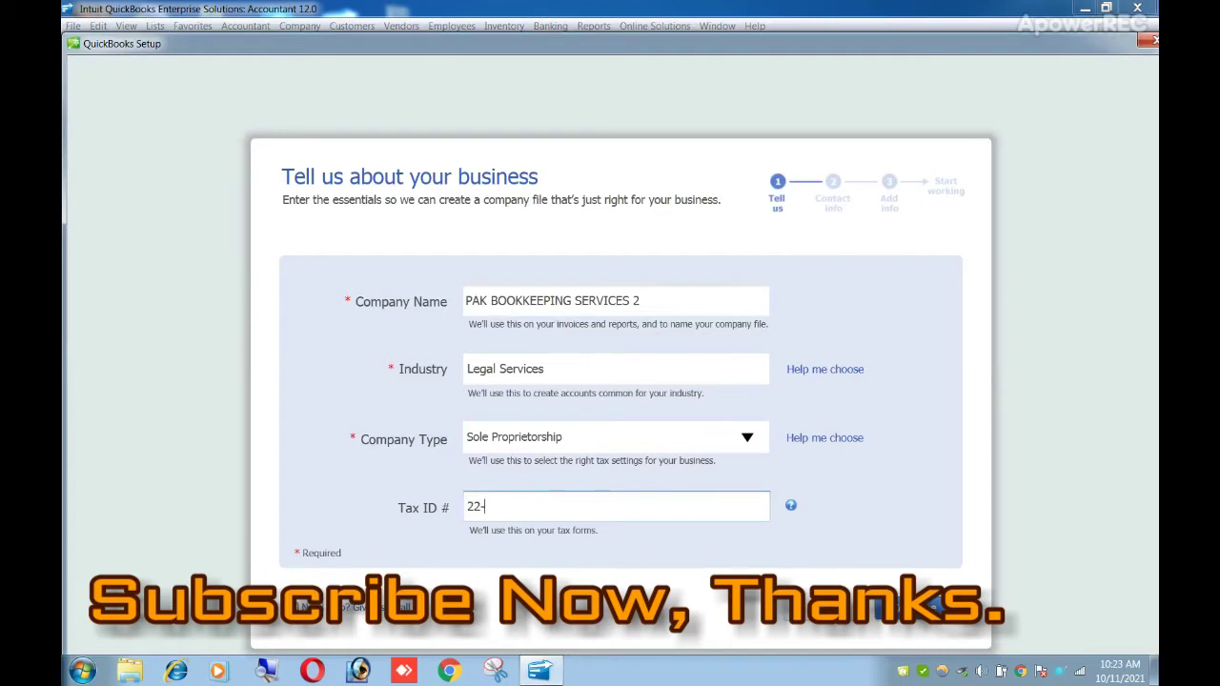
{"action": "left_click", "coordinate": [525, 506]}
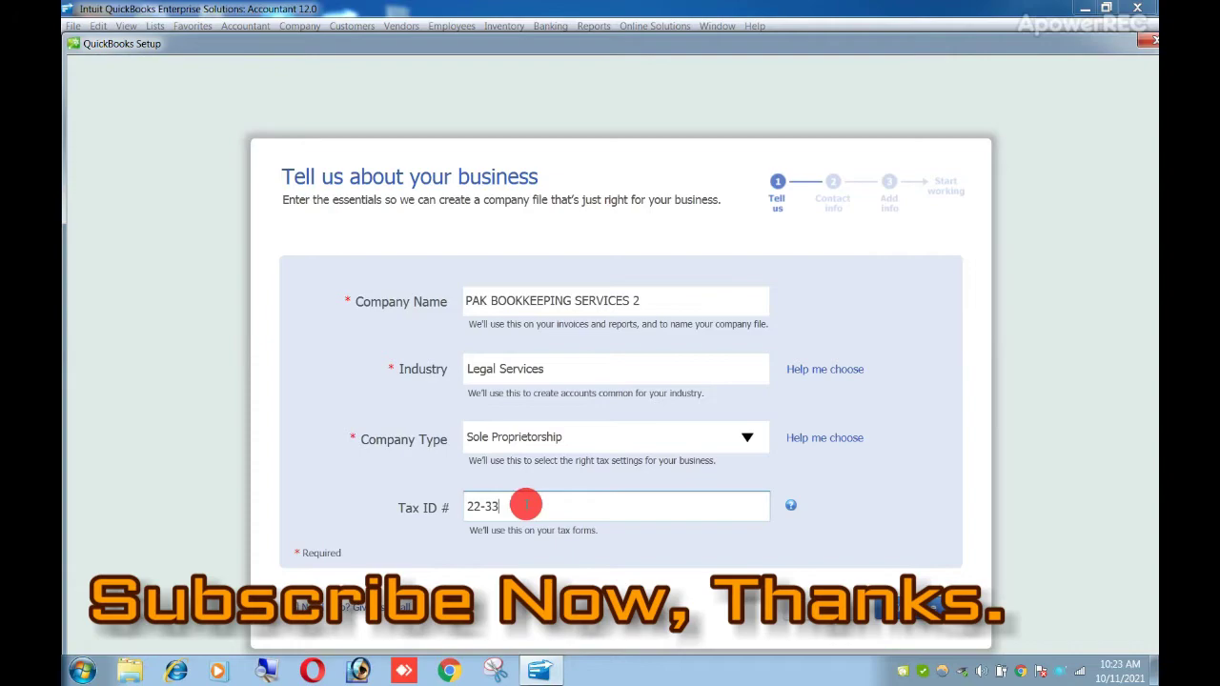
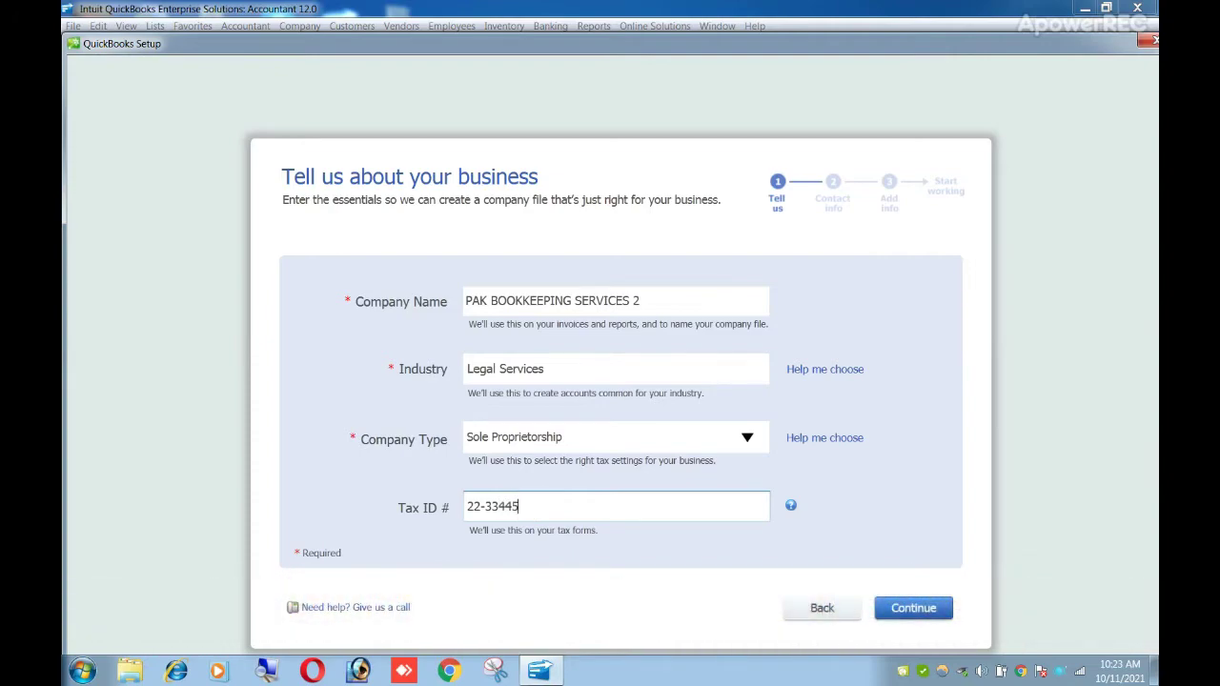
{"action": "left_click", "coordinate": [537, 505]}
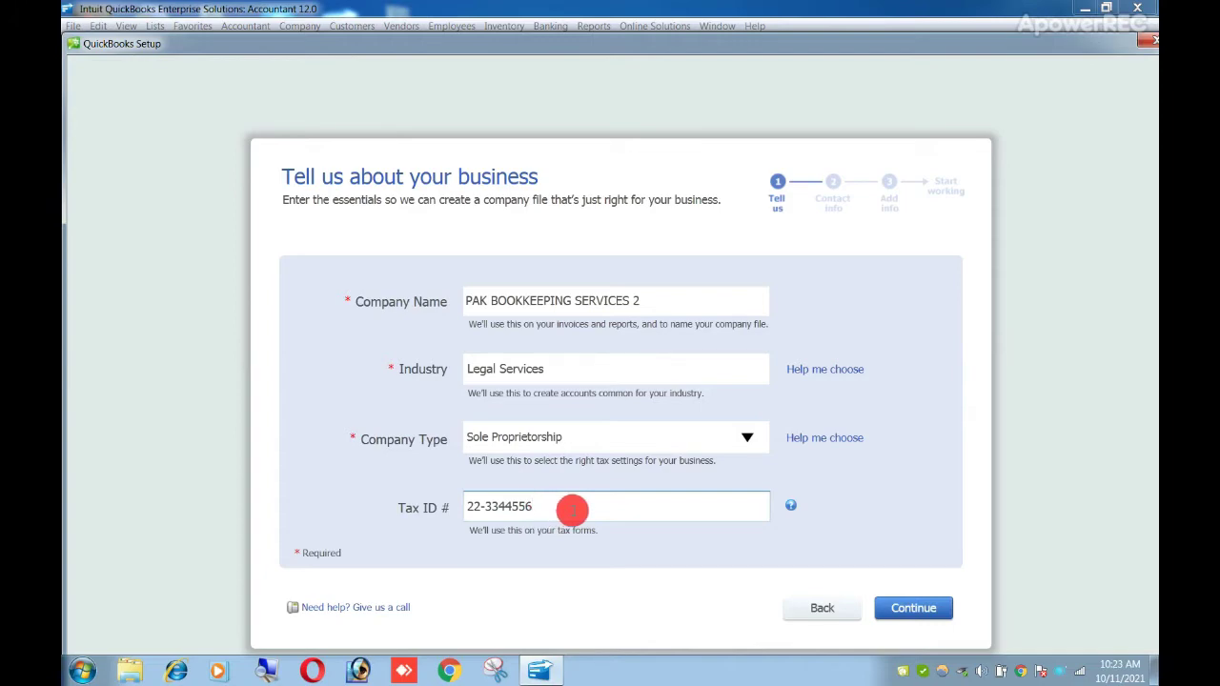
{"action": "left_click", "coordinate": [921, 610]}
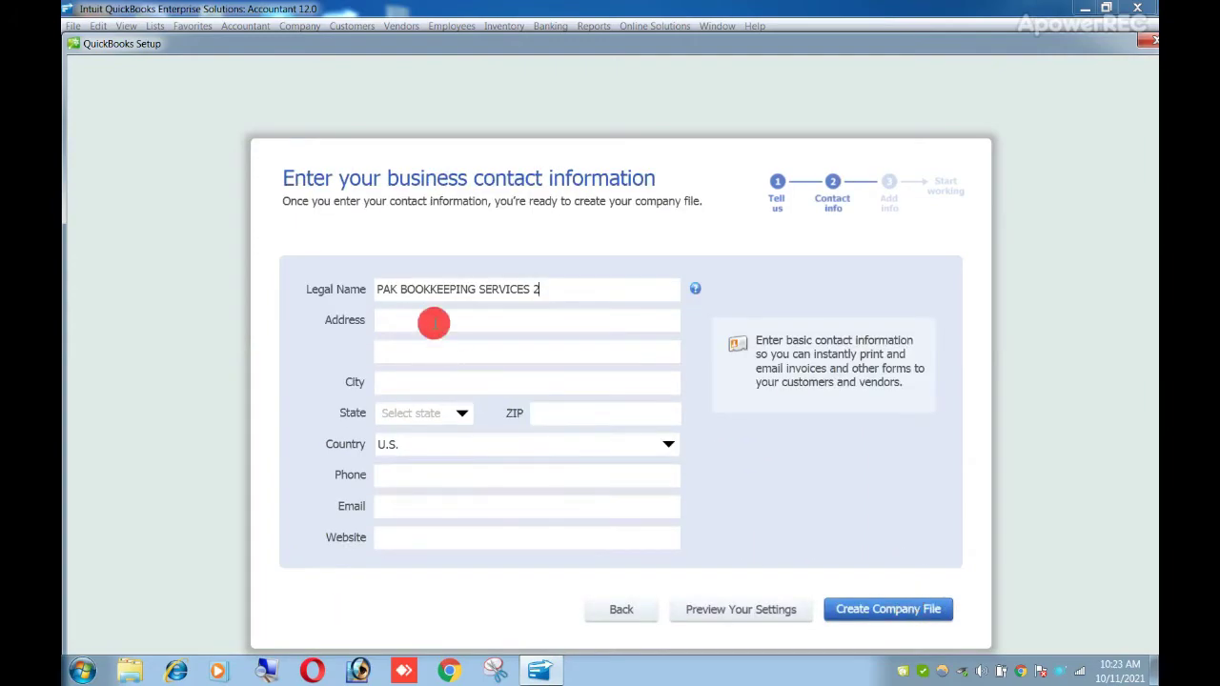
- Fill in the business street address and the city KARACHI
{"action": "left_click", "coordinate": [418, 315]}
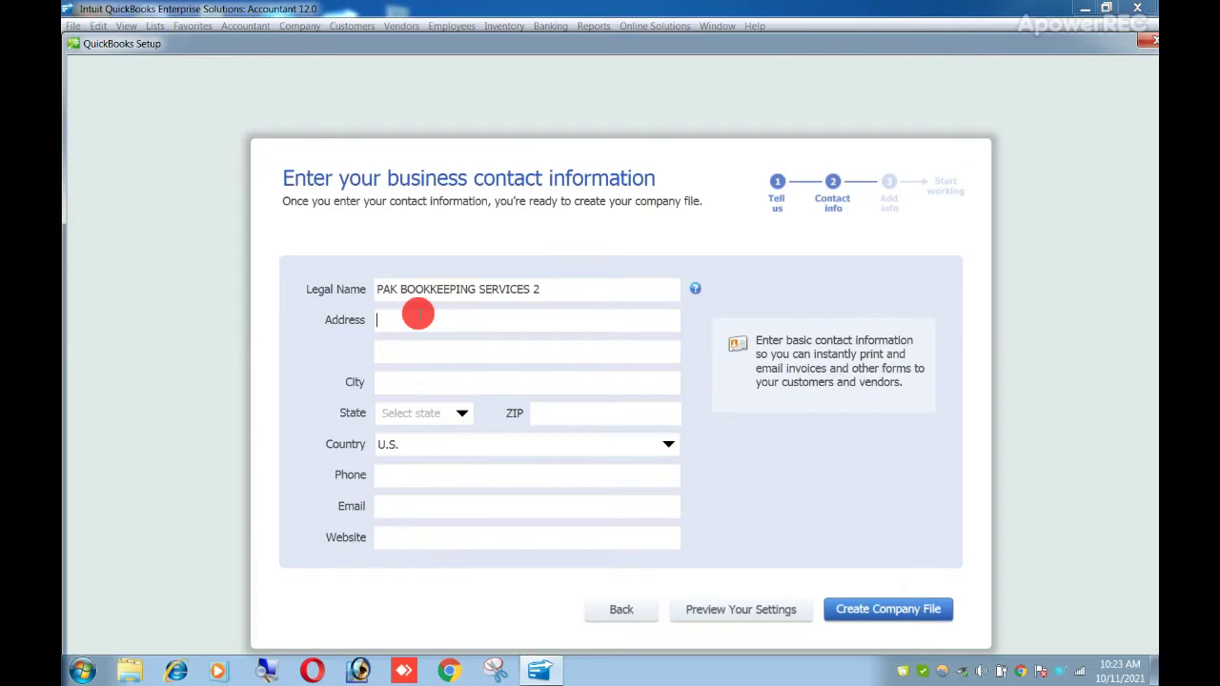
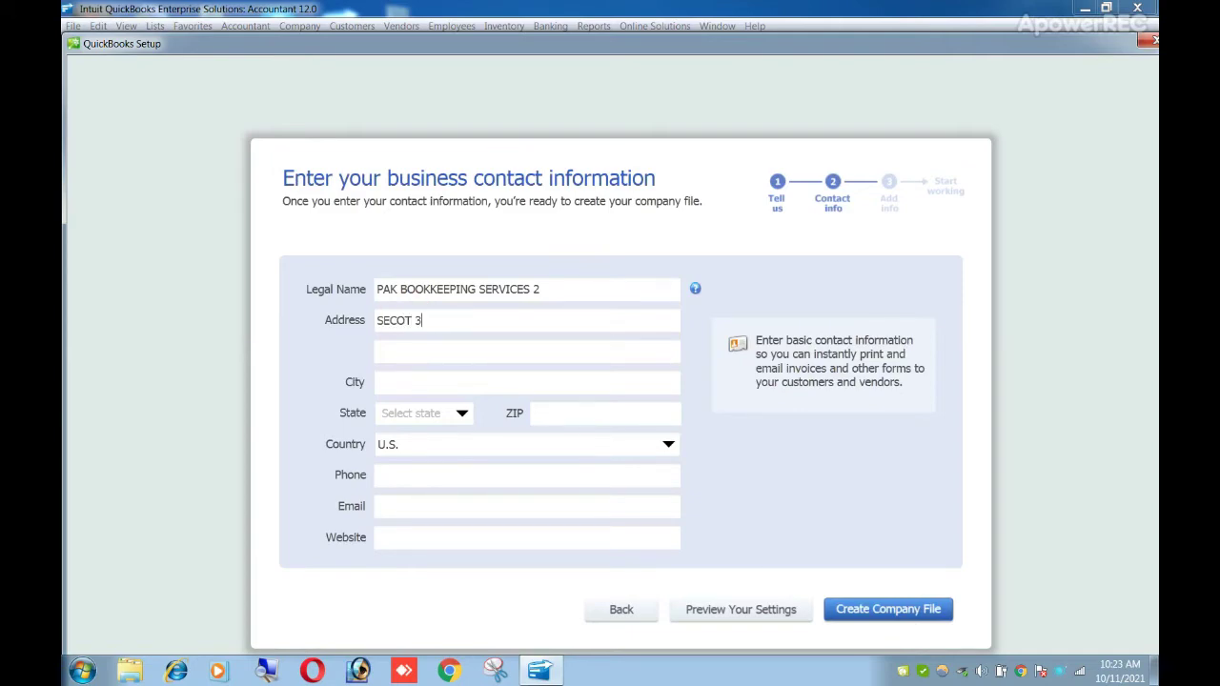
{"action": "left_click", "coordinate": [417, 375]}
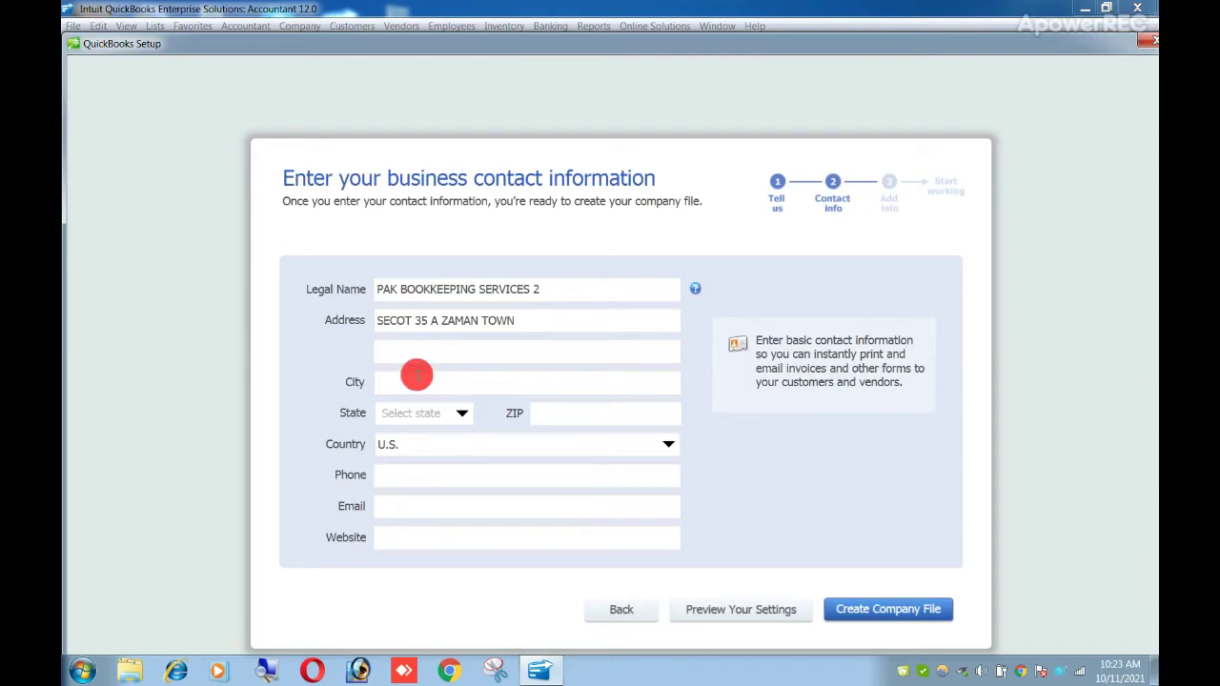
{"action": "type", "text": "KARACHI"}
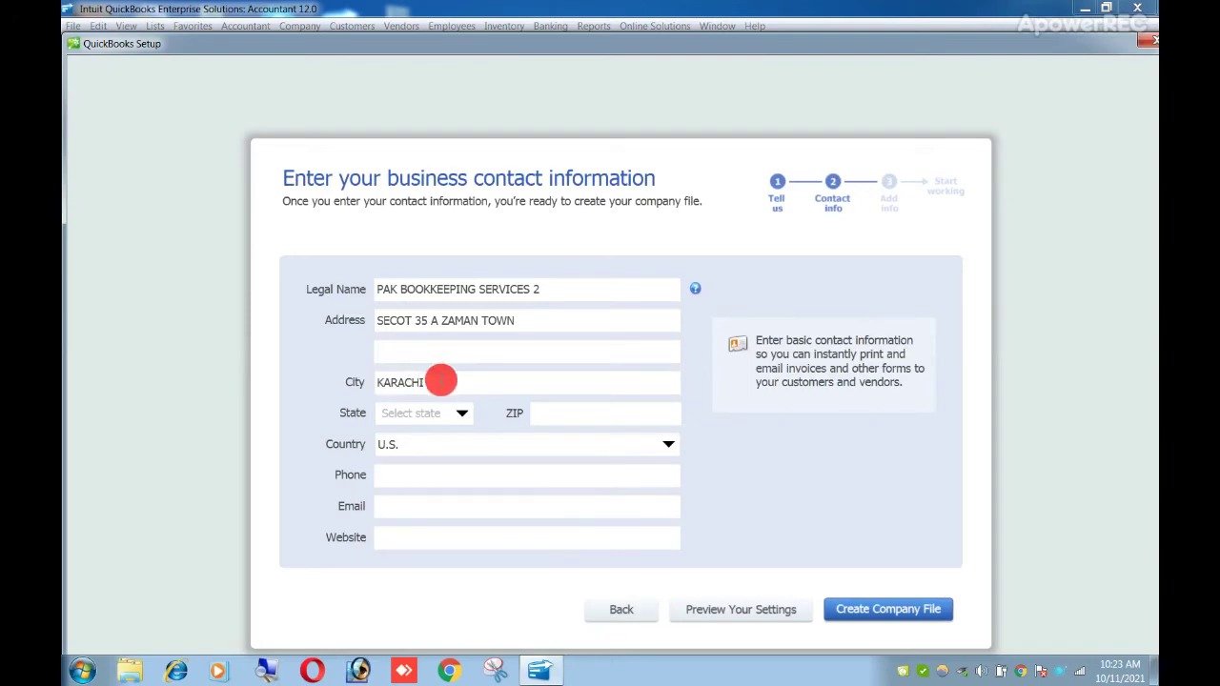
- Choose AR as the state and enter the ZIP code 74900
{"action": "left_click", "coordinate": [431, 414]}
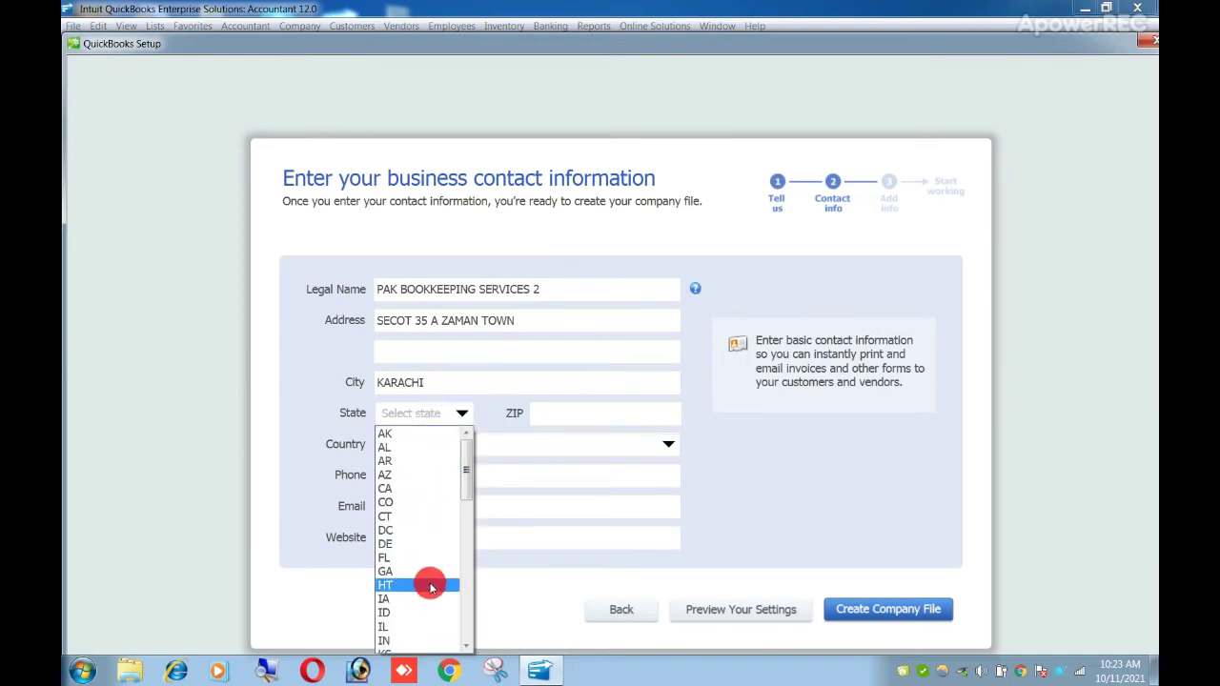
{"action": "scroll", "coordinate": [429, 505], "scroll_direction": "down", "scroll_amount": 8}
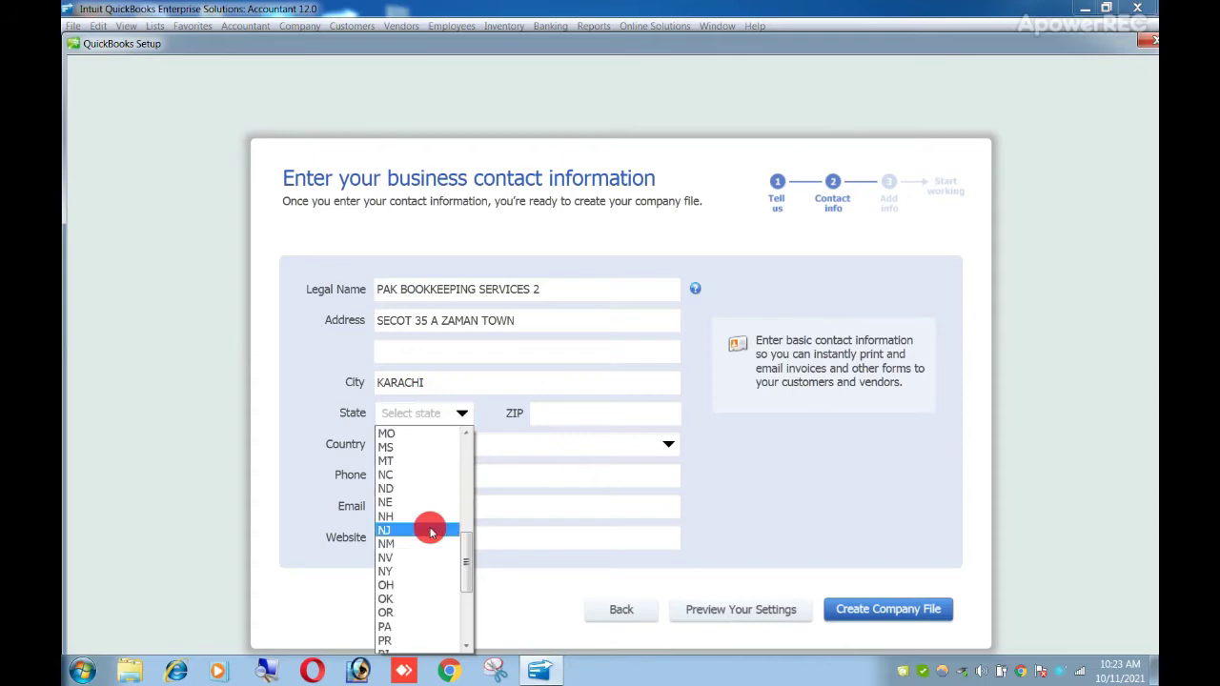
{"action": "scroll", "coordinate": [420, 494], "scroll_direction": "up", "scroll_amount": 6}
{"action": "scroll", "coordinate": [420, 494], "scroll_direction": "up", "scroll_amount": 3}
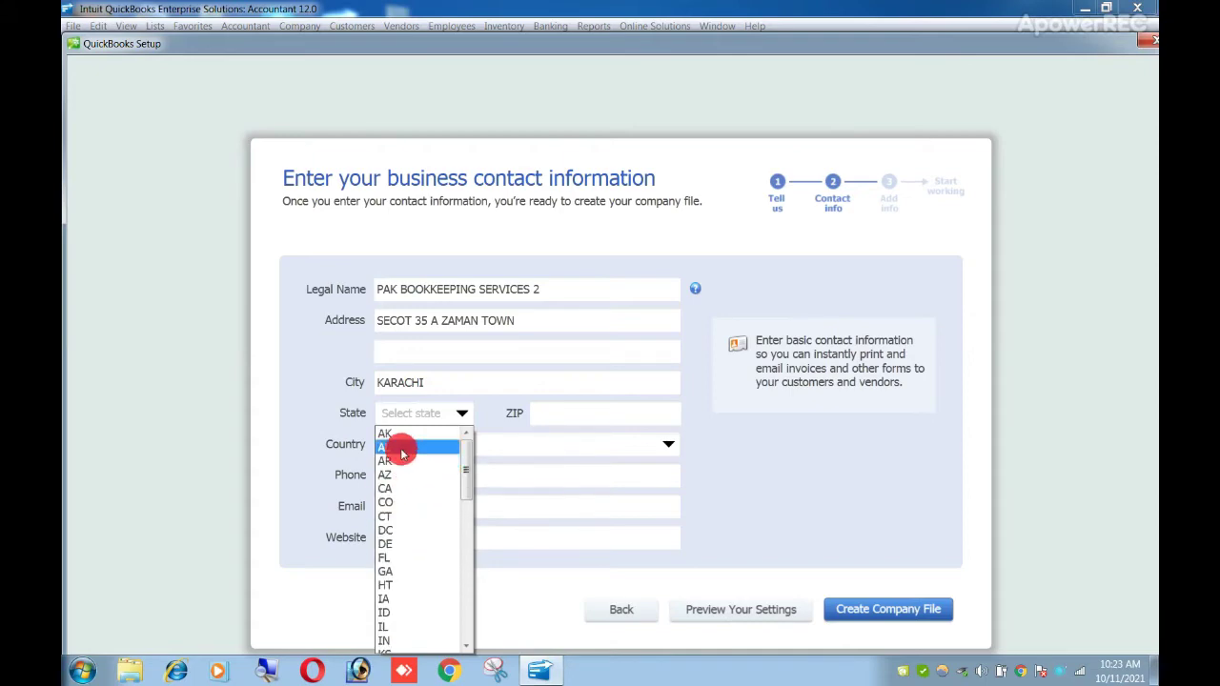
{"action": "left_click", "coordinate": [404, 464]}
{"action": "left_click", "coordinate": [556, 411]}
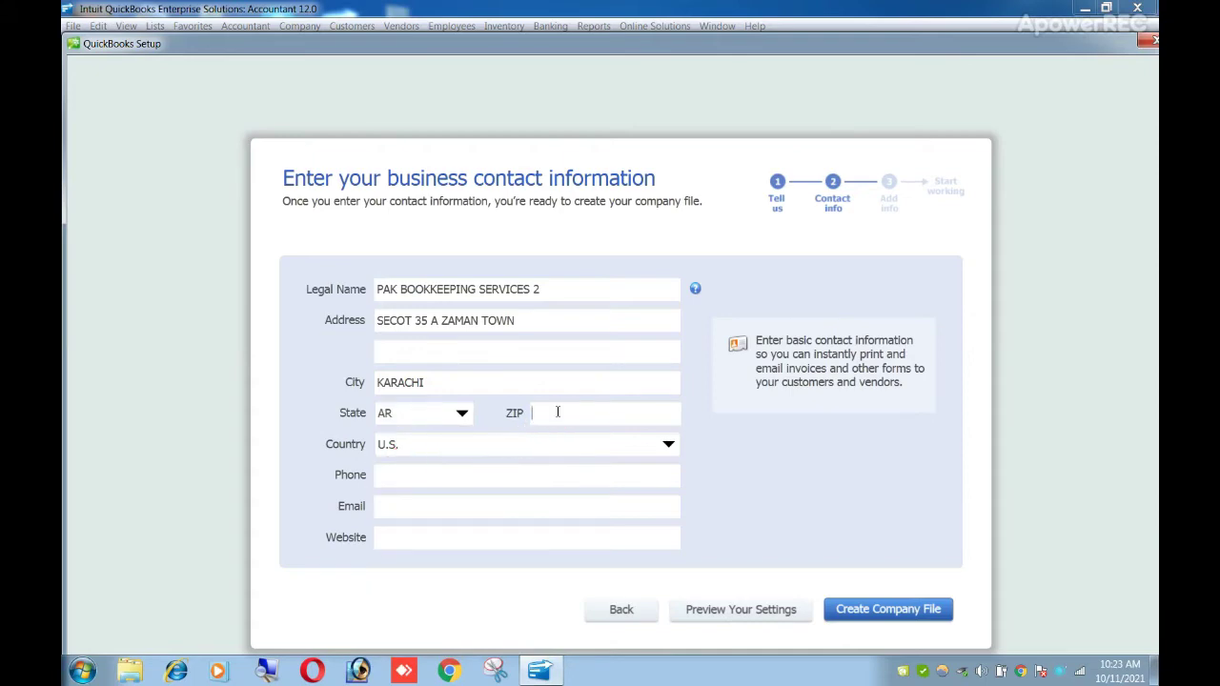
{"action": "type", "text": "74900"}
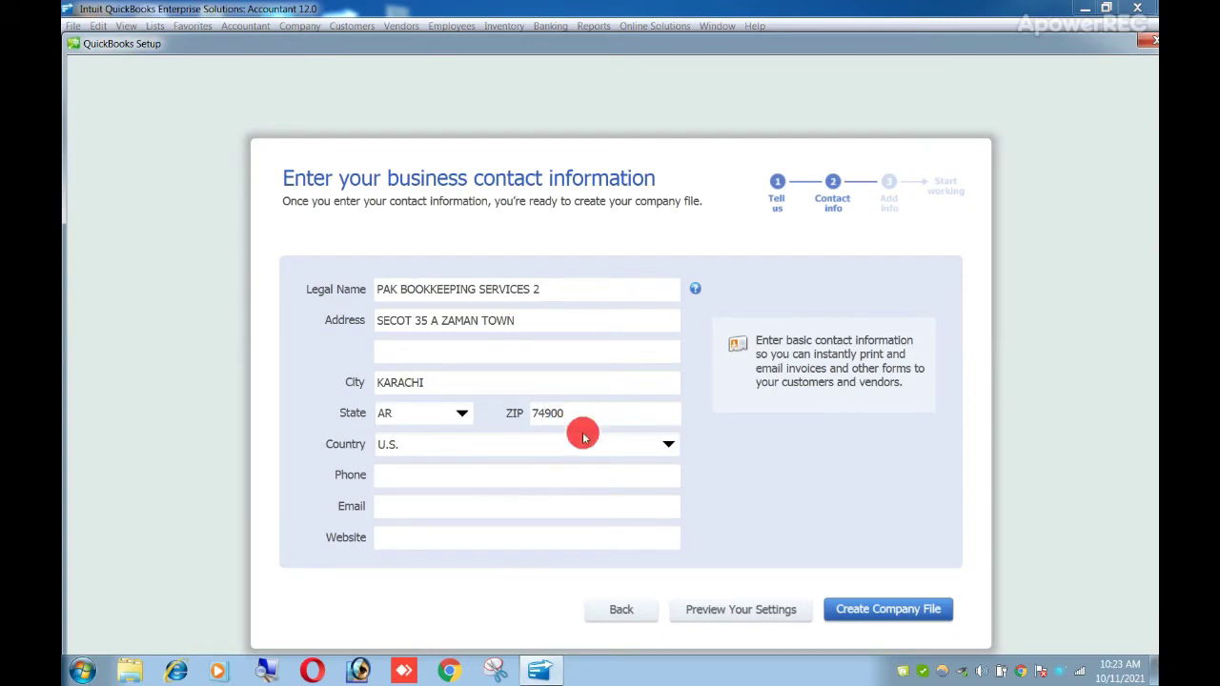
- Keep U.S. as the country, skip the phone, and leave the email blank
{"action": "left_click", "coordinate": [412, 443]}
{"action": "left_click", "coordinate": [413, 446]}
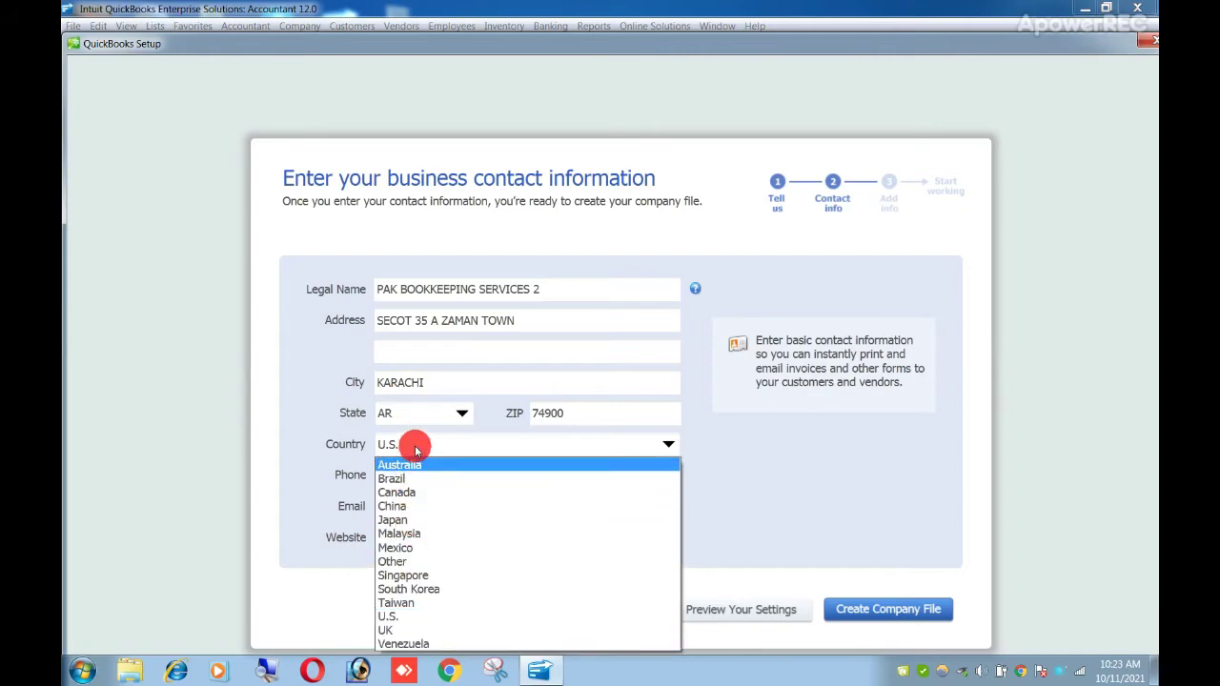
{"action": "left_click", "coordinate": [409, 473]}
{"action": "left_click", "coordinate": [412, 476]}
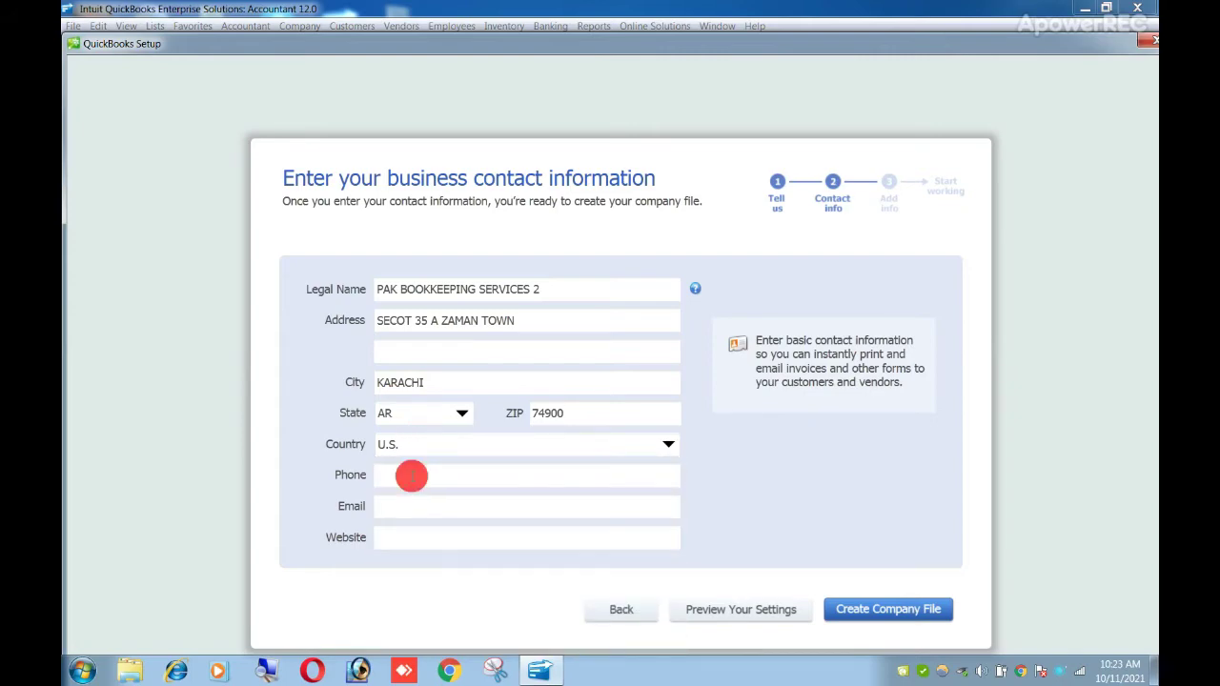
{"action": "left_click", "coordinate": [404, 503]}
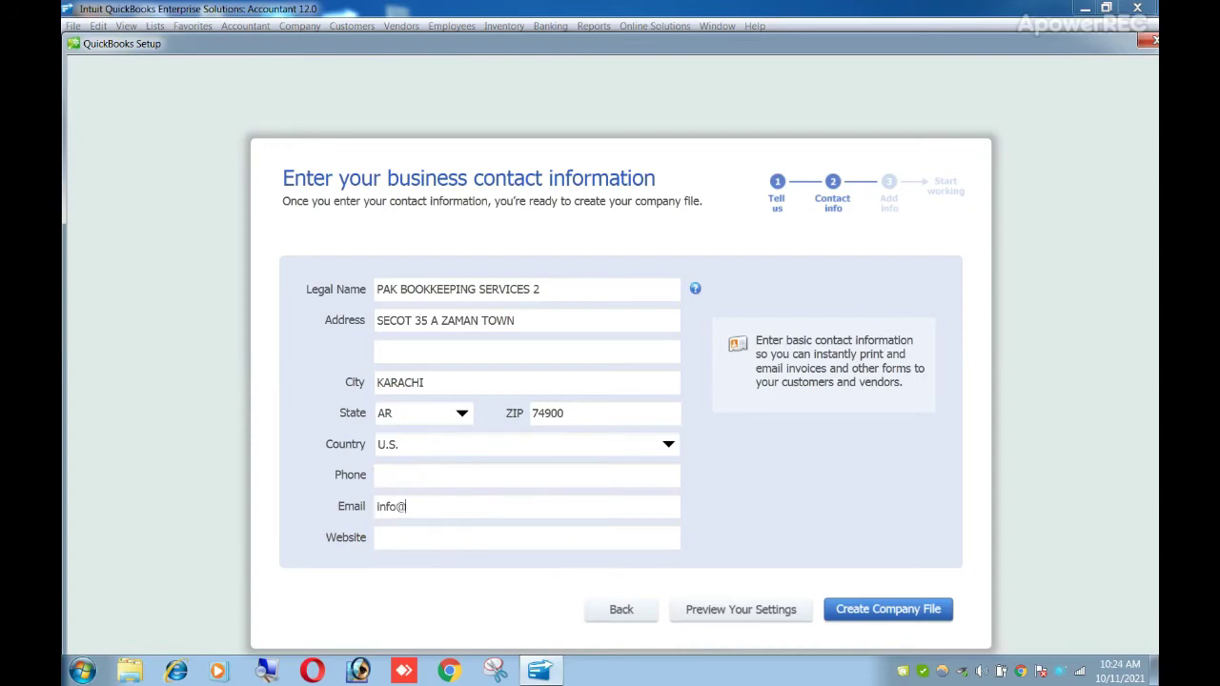
{"action": "key", "text": "BackSpace"}
{"action": "key", "text": "BackSpace"}
{"action": "key", "text": "BackSpace"}
{"action": "key", "text": "BackSpace"}
{"action": "key", "text": "BackSpace"}
{"action": "key", "text": "BackSpace"}
{"action": "key", "text": "BackSpace"}
{"action": "key", "text": "BackSpace"}
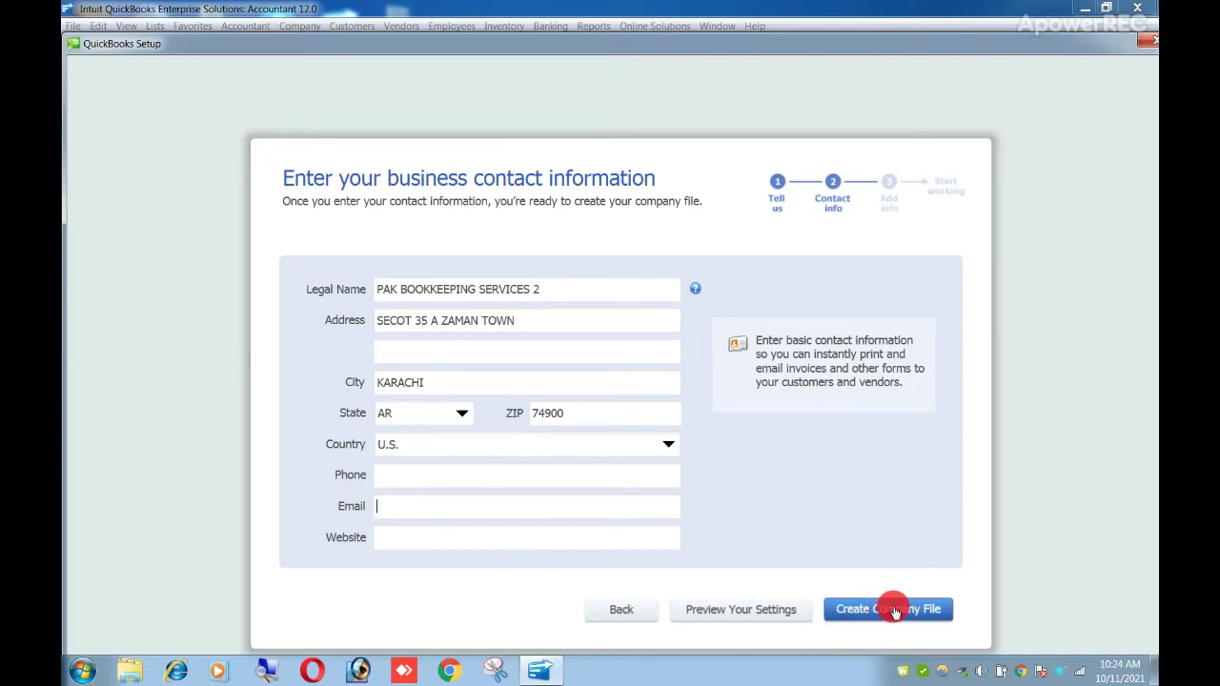
- Create the company file and wait for the 'Now add your info' page
{"action": "left_click", "coordinate": [894, 611]}
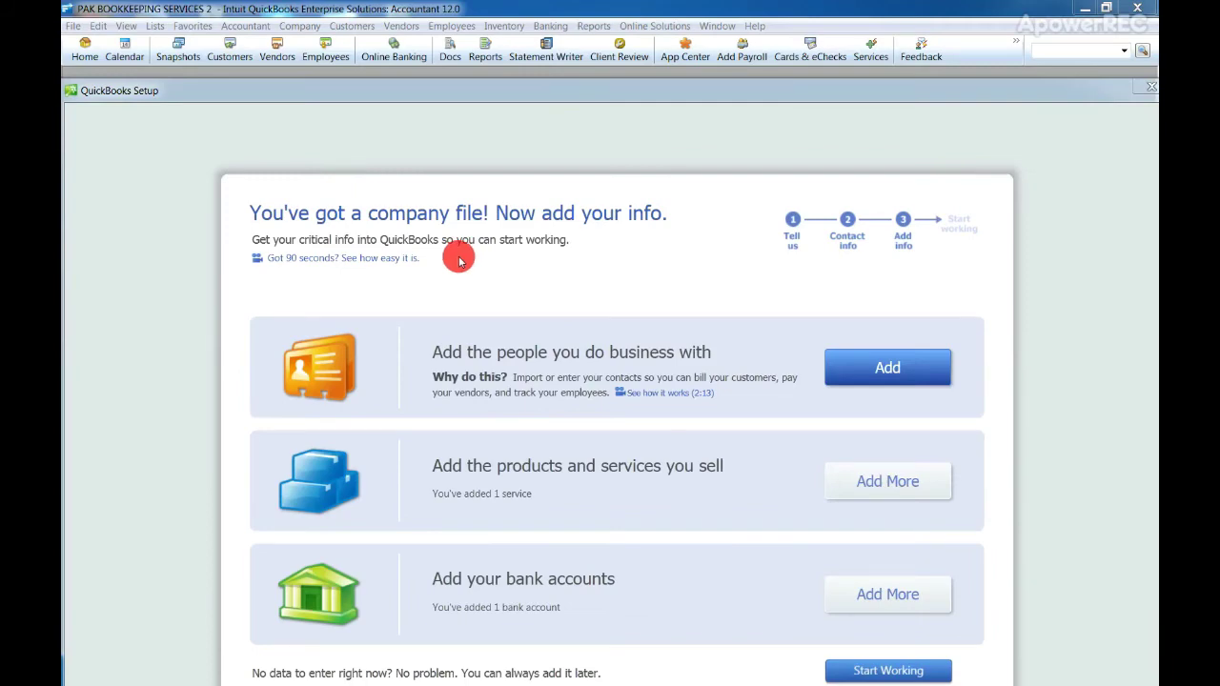